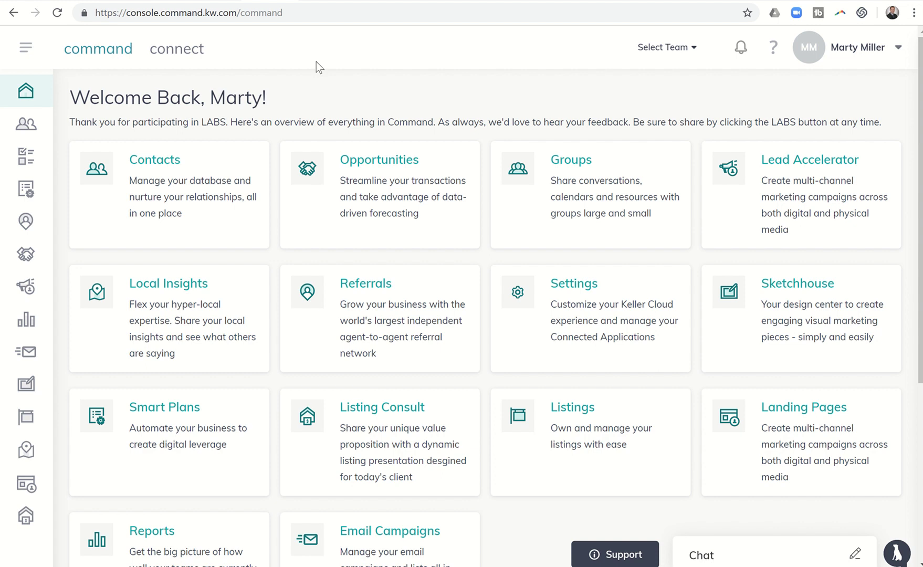
Check the AA Seller contact's SmartPlans from the Contacts list, finding it on no plan
left_click(149, 172)
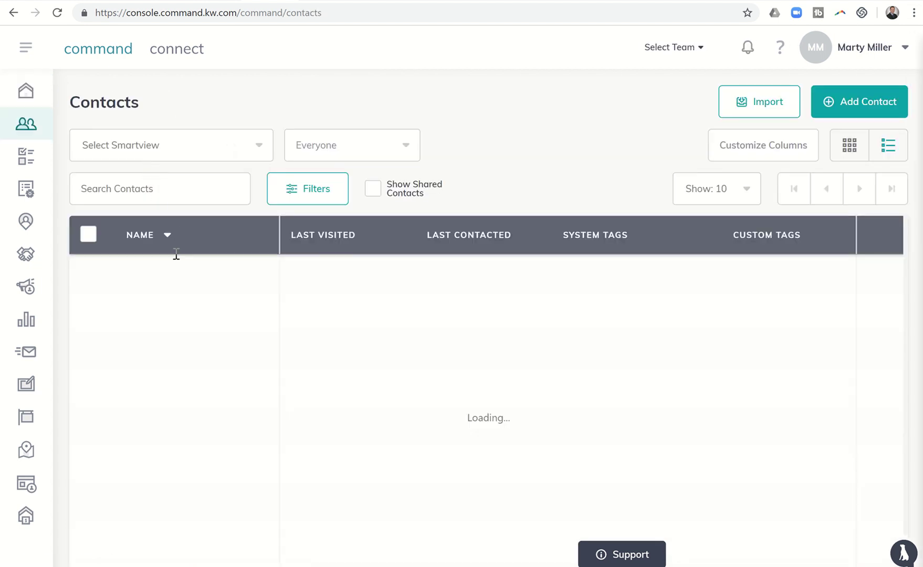
left_click(165, 280)
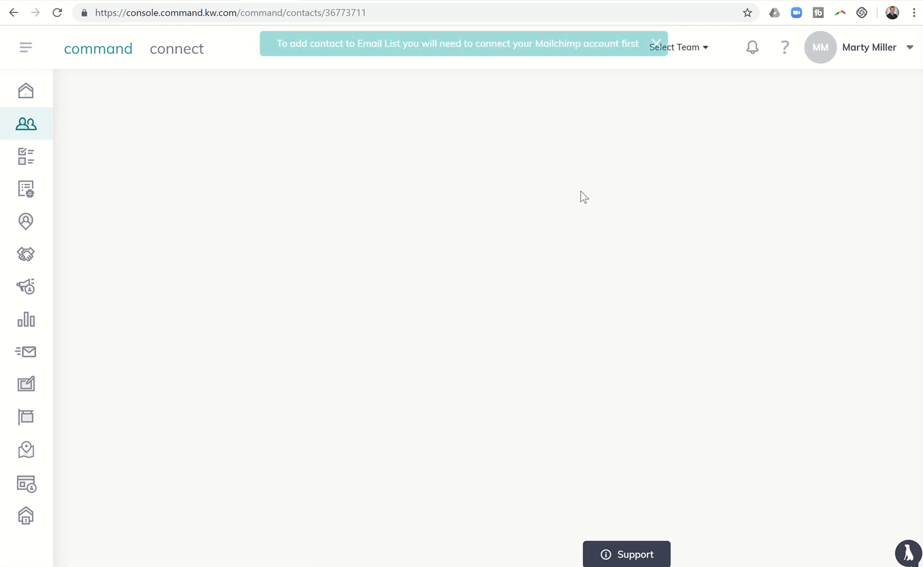
left_click(744, 164)
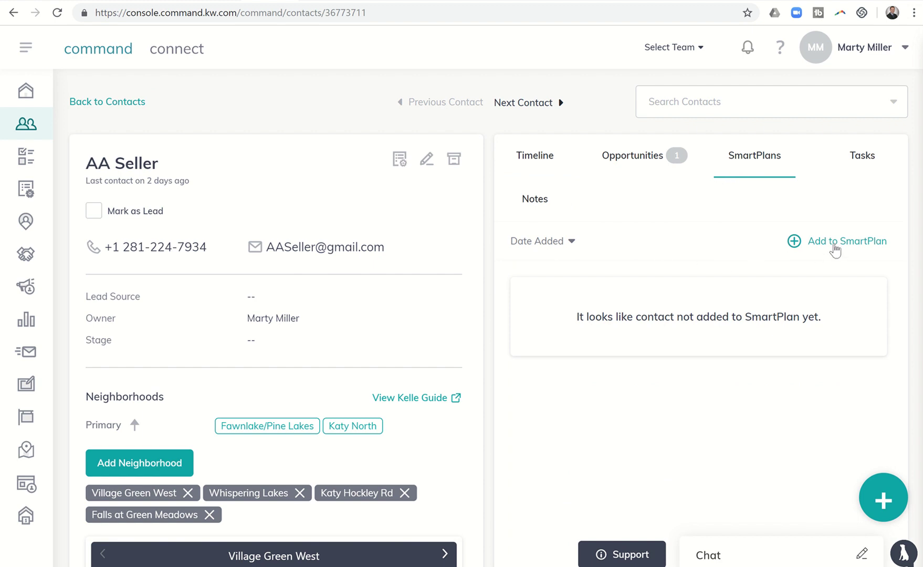
mouse_move(274, 346)
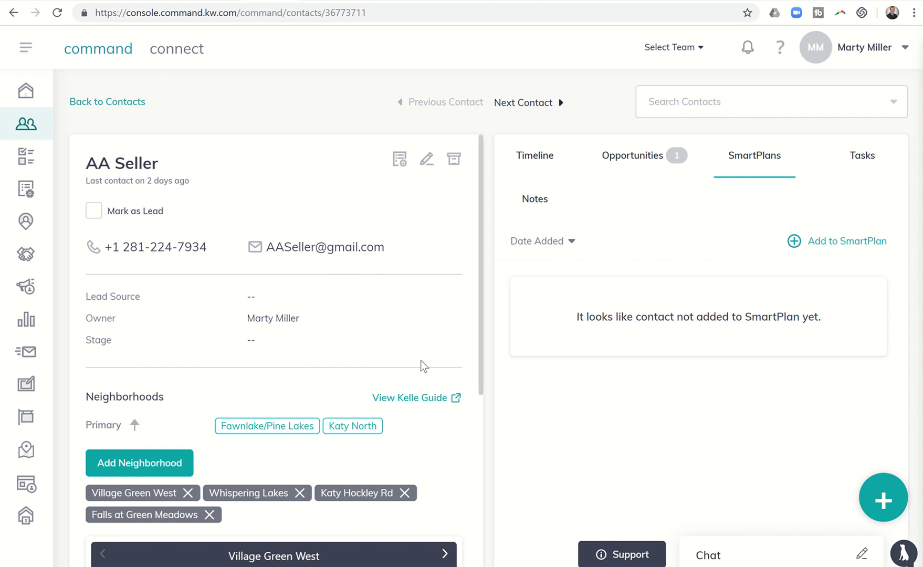
Start the Kelle SmartPlans guide and finish Branded Header, About, Social Media and Branded Footer
left_click(417, 403)
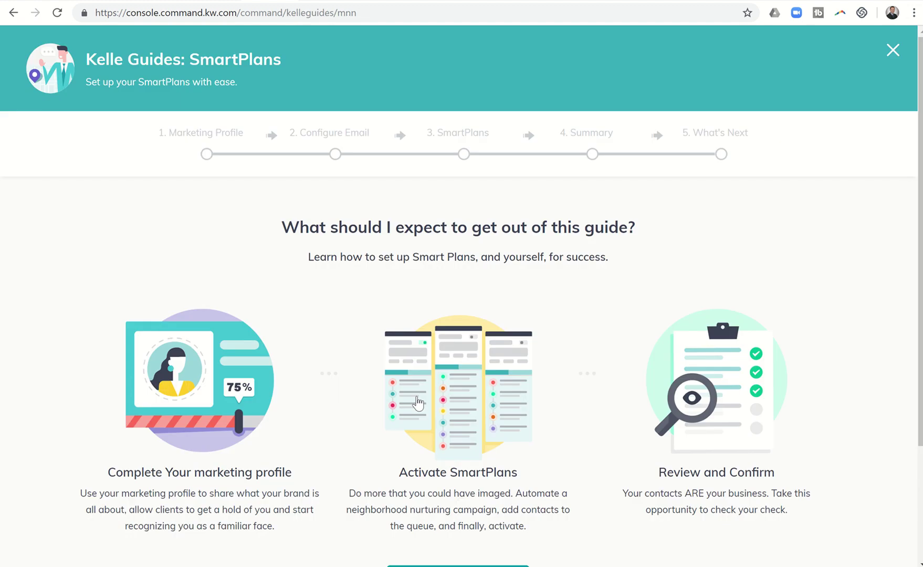
scroll(417, 403, "down", 2)
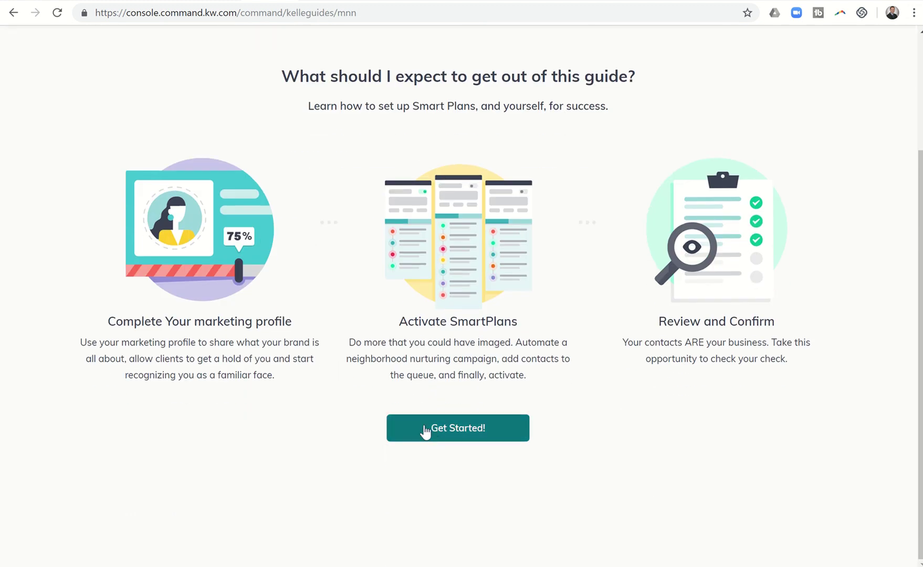
scroll(411, 376, "up", 1)
scroll(403, 321, "up", 1)
scroll(404, 353, "down", 2)
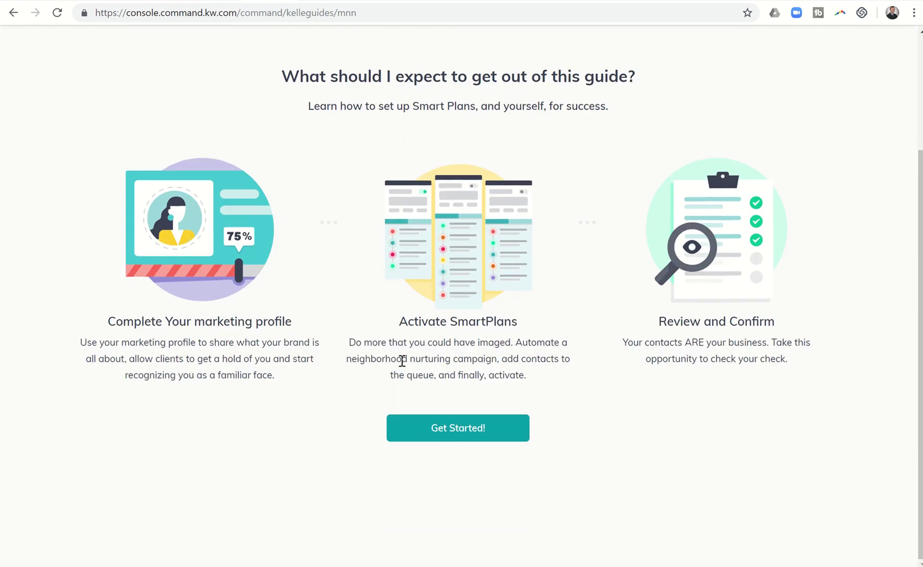
left_click(419, 430)
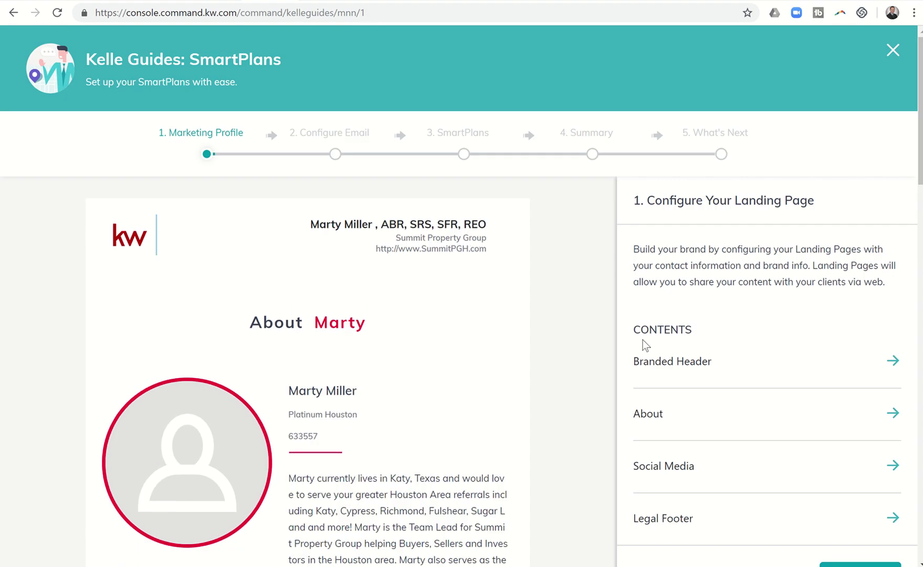
scroll(644, 345, "down", 3)
scroll(643, 339, "down", 2)
left_click(870, 267)
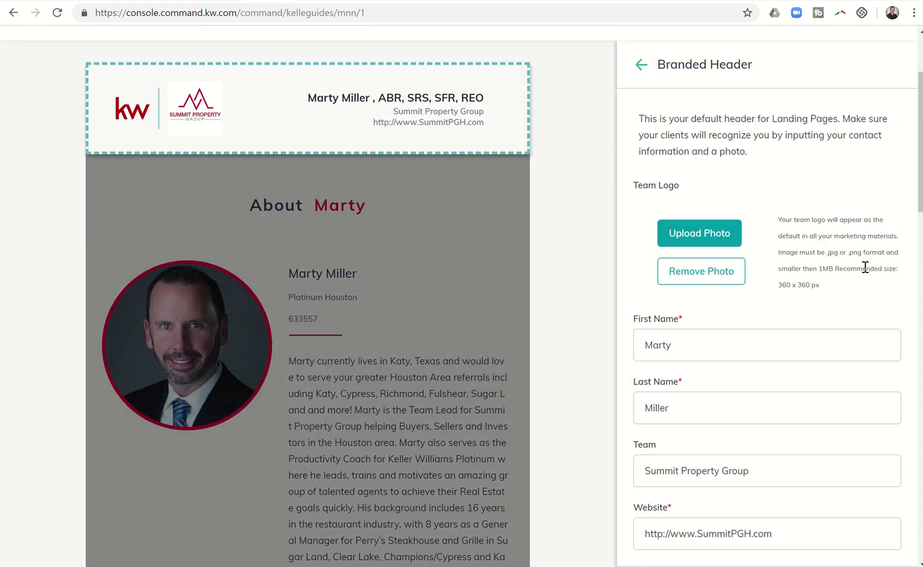
scroll(835, 378, "down", 5)
scroll(852, 354, "down", 1)
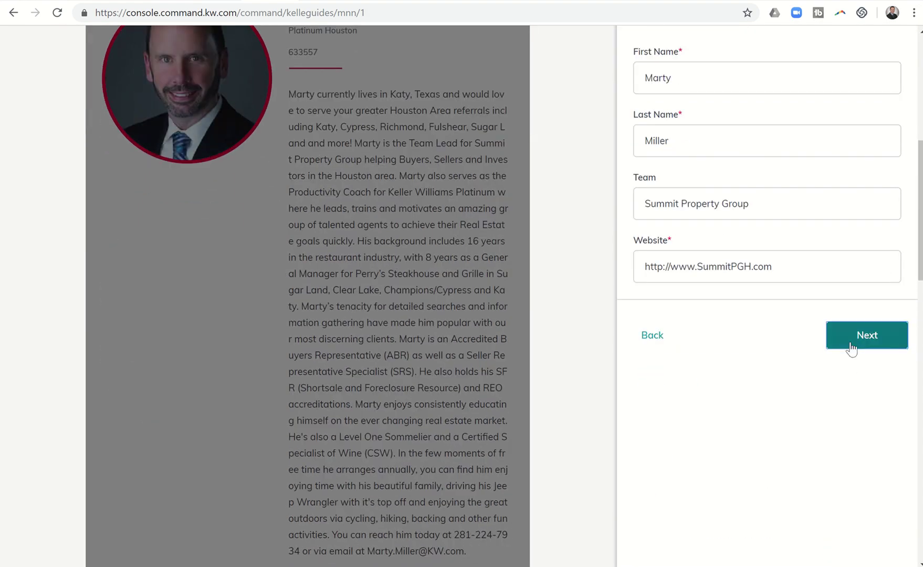
left_click(851, 343)
scroll(852, 403, "down", 3)
scroll(849, 318, "down", 4)
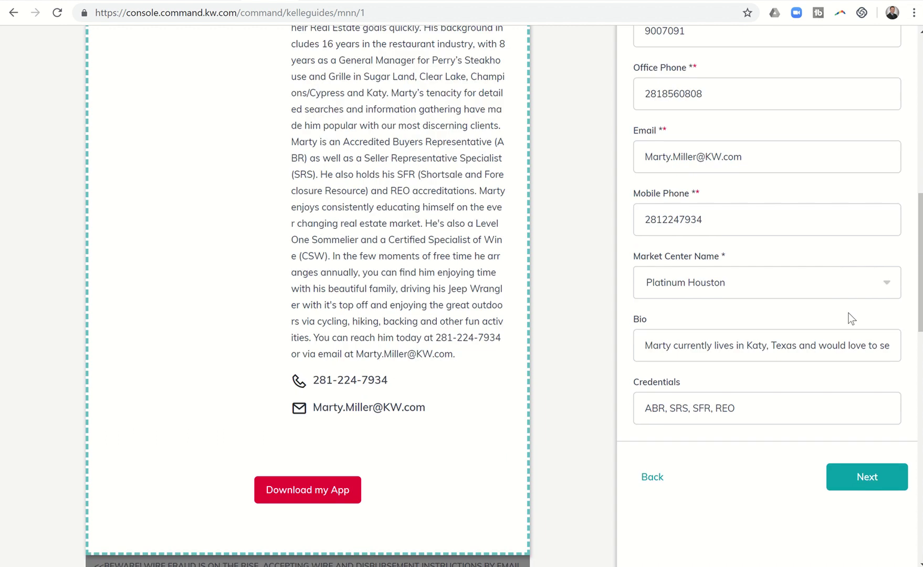
left_click(853, 462)
scroll(796, 457, "down", 3)
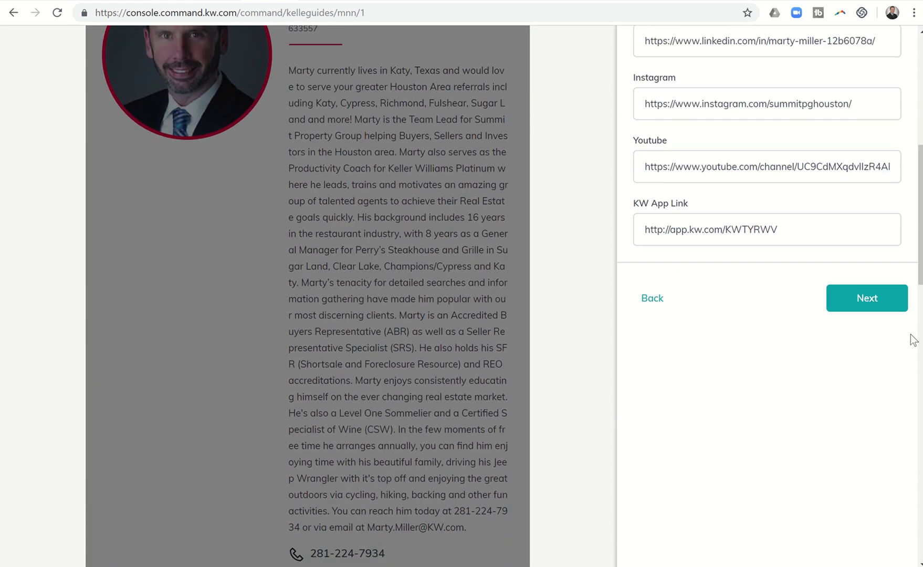
left_click(875, 302)
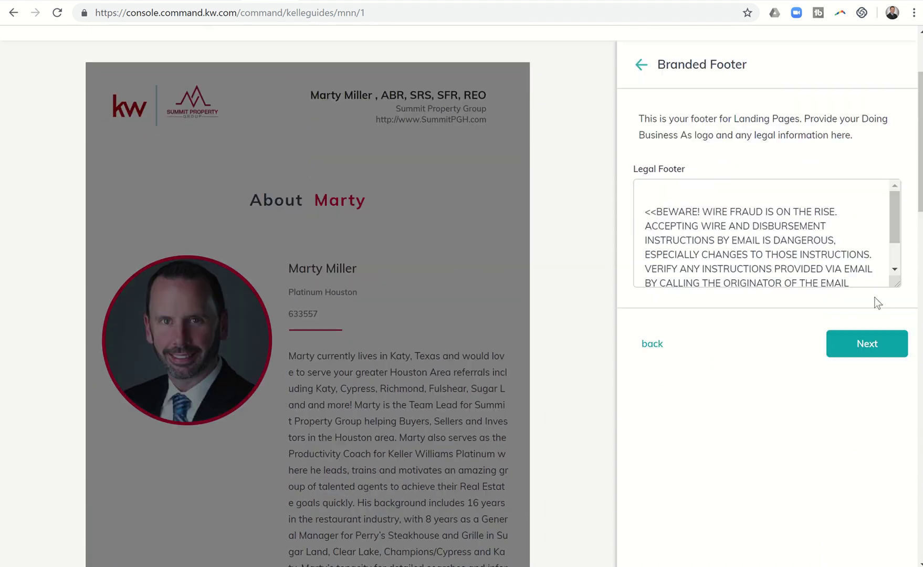
left_click(863, 347)
Continue past Configure Your Email to the Enable Smart Plans list
left_click(792, 363)
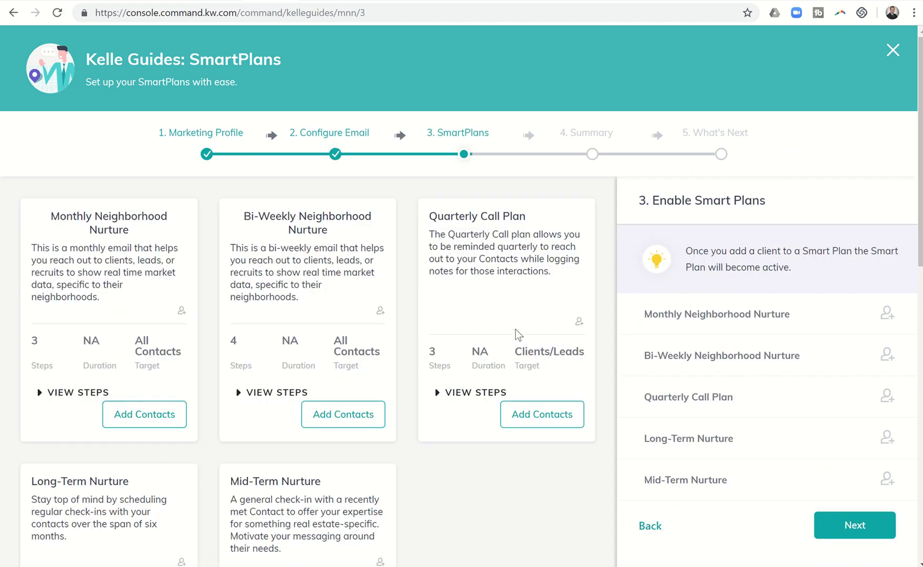
scroll(413, 361, "down", 2)
scroll(412, 361, "down", 1)
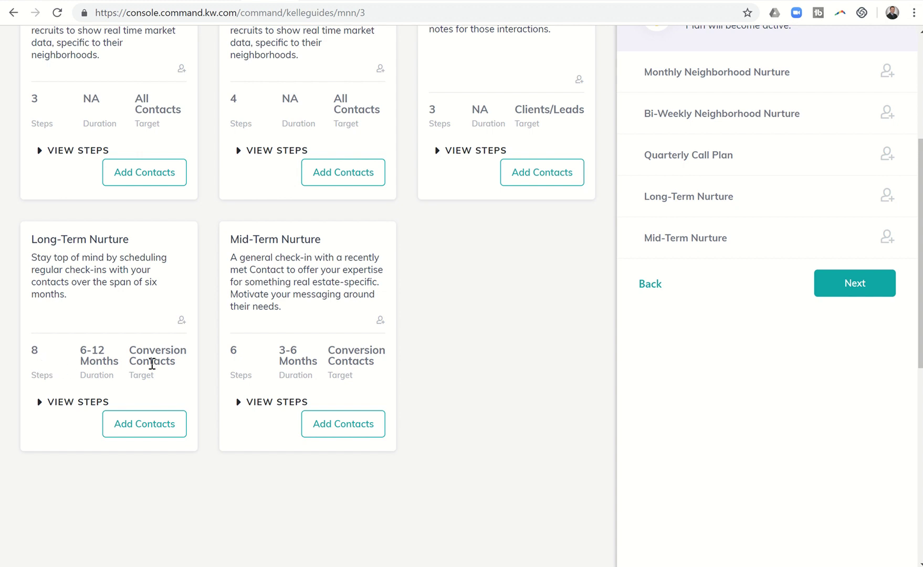
Show the Long-Term Nurture card's steps, from automatic add through to repeat
left_click(43, 407)
scroll(44, 406, "down", 2)
scroll(45, 407, "down", 1)
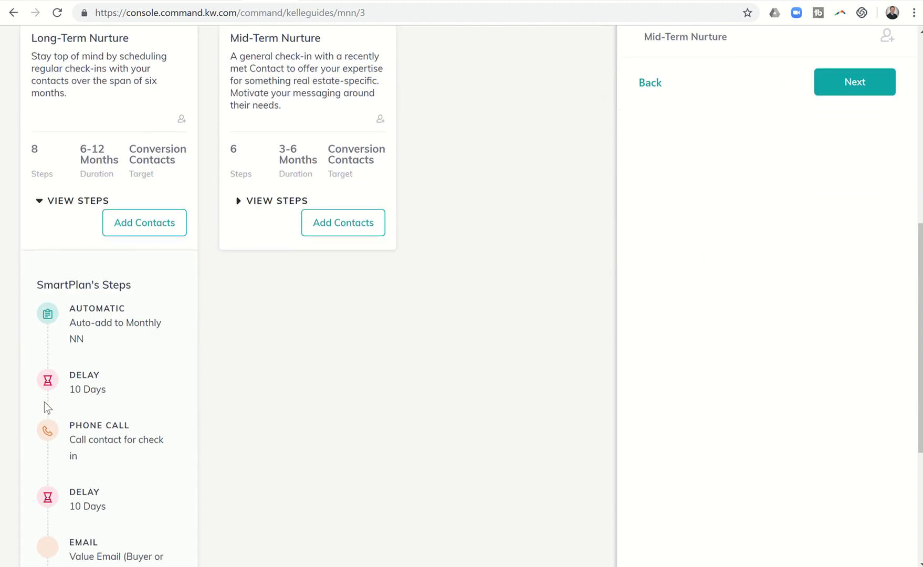
scroll(44, 406, "down", 1)
scroll(44, 407, "down", 1)
scroll(44, 402, "down", 1)
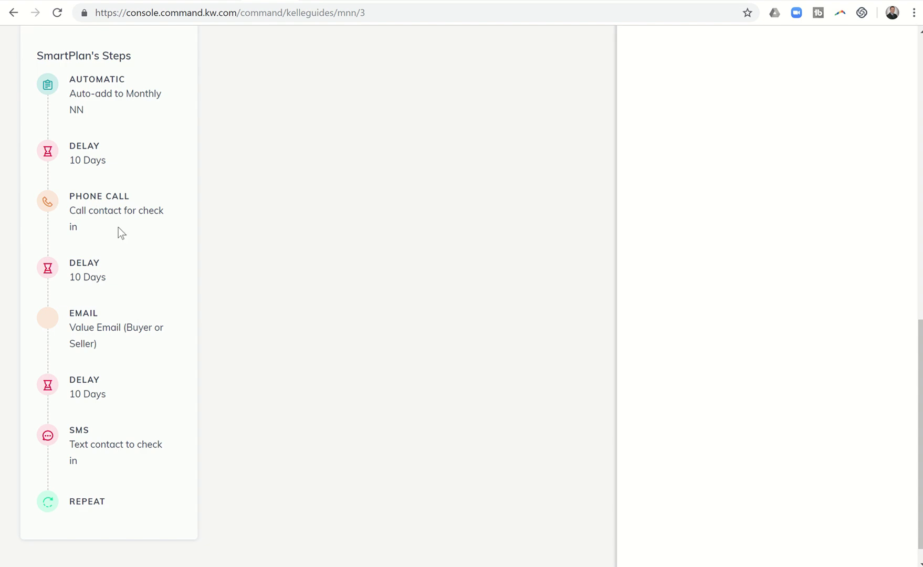
scroll(109, 235, "down", 1)
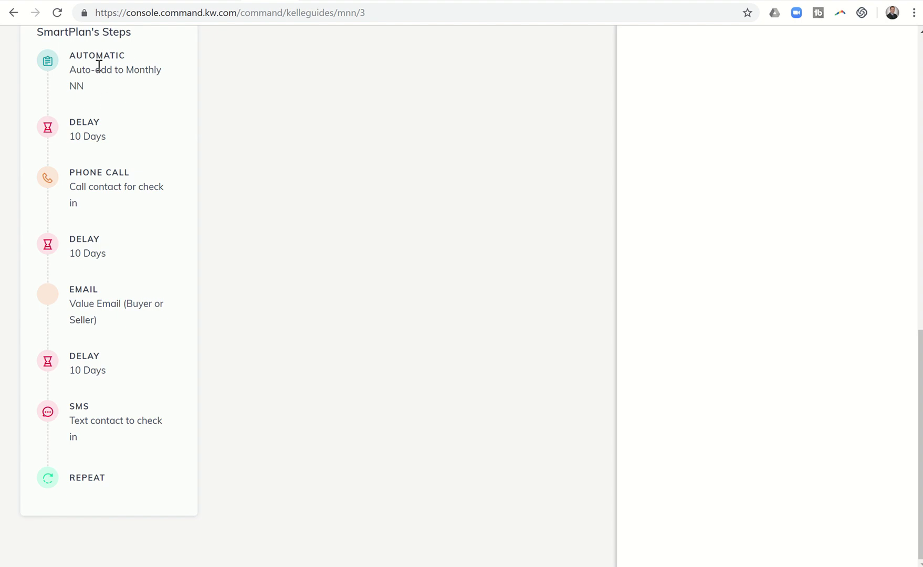
scroll(98, 65, "up", 1)
scroll(98, 68, "up", 1)
scroll(99, 69, "up", 1)
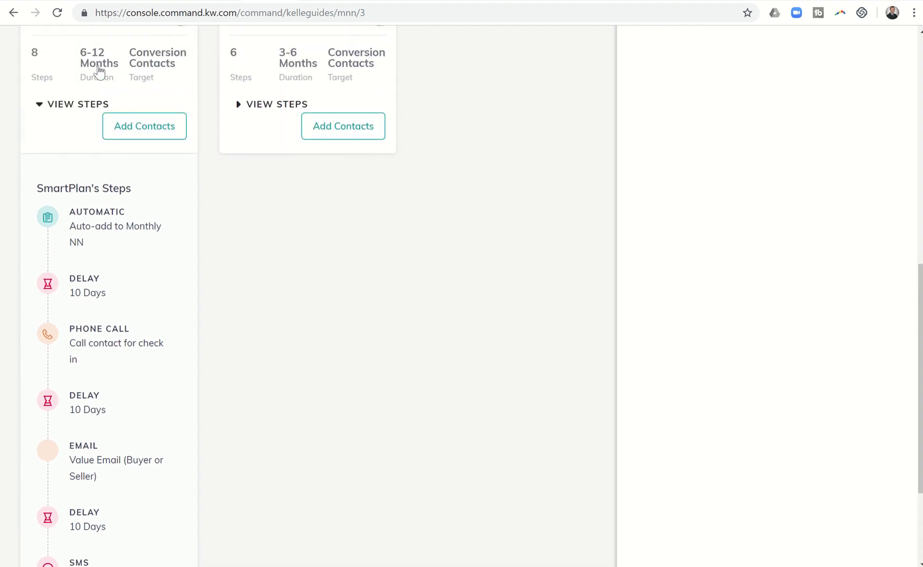
scroll(100, 72, "up", 1)
scroll(99, 72, "up", 1)
scroll(98, 72, "up", 1)
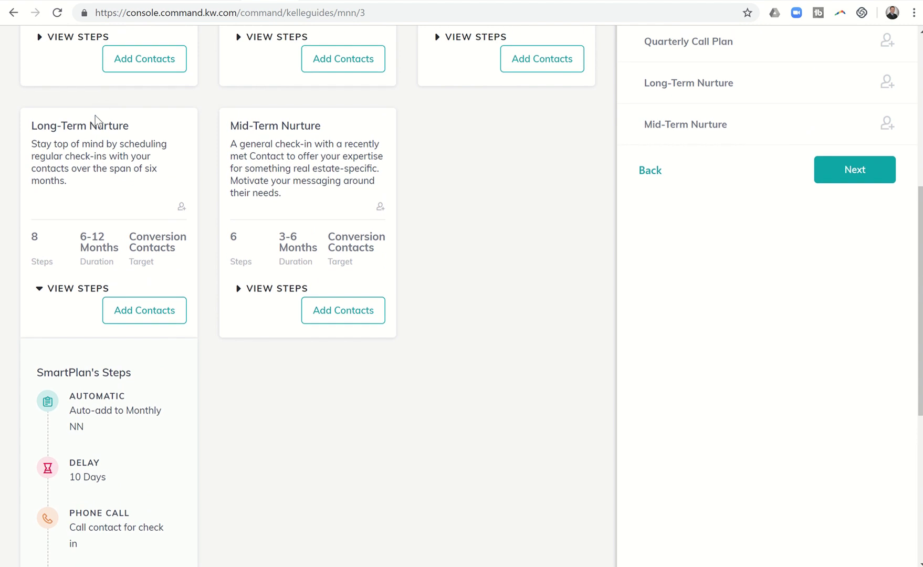
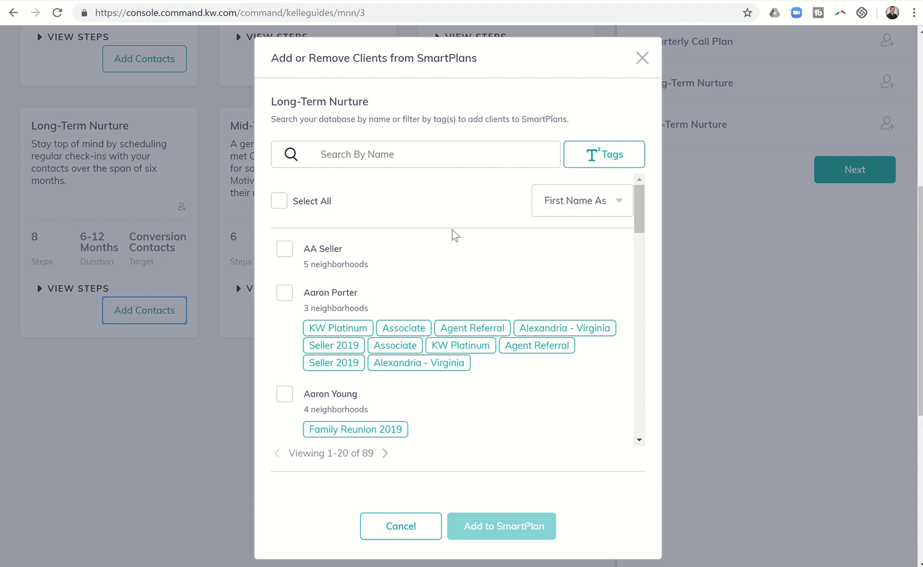
Select AA Seller and add them to the Long-Term Nurture SmartPlan
left_click(286, 249)
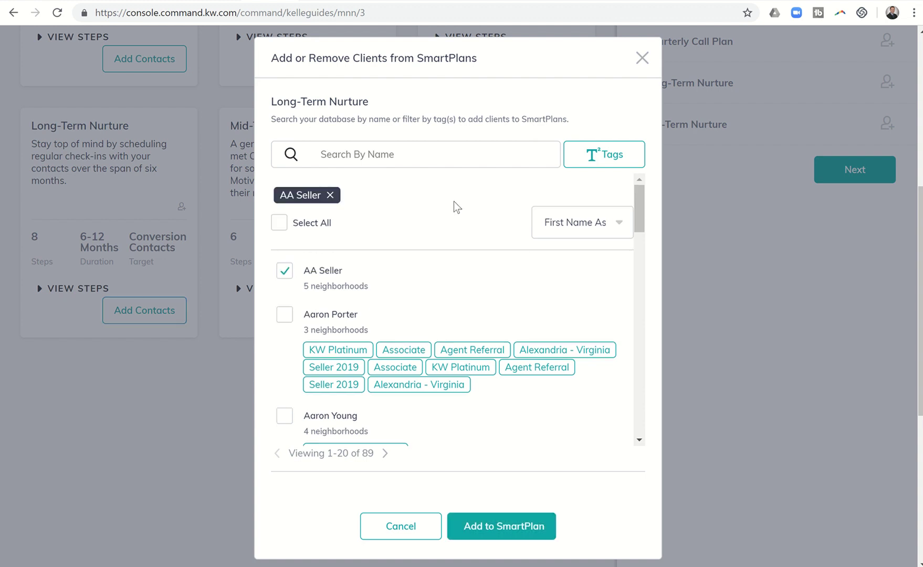
left_click(526, 529)
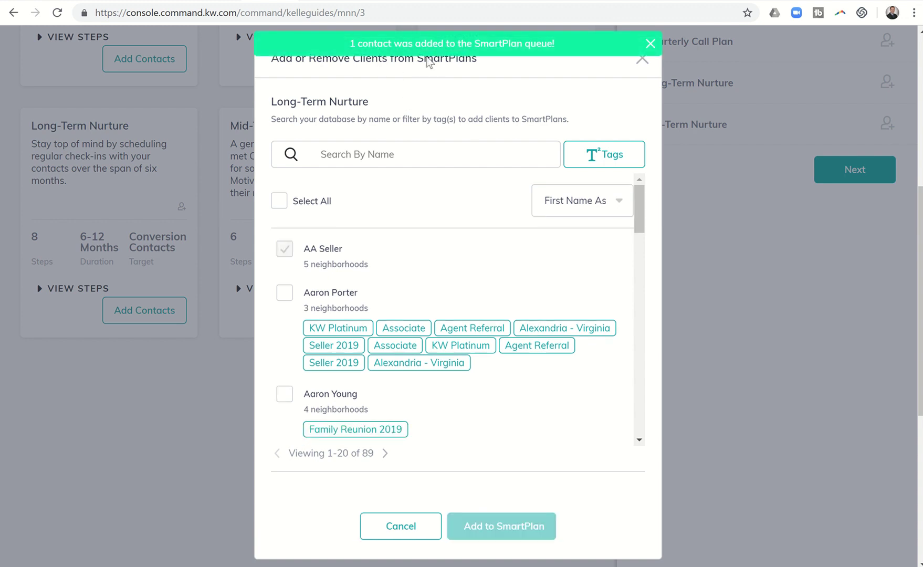
Close the clients dialog, go through the Summary to What's Next, and choose IDX sites
left_click(642, 58)
scroll(744, 269, "up", 5)
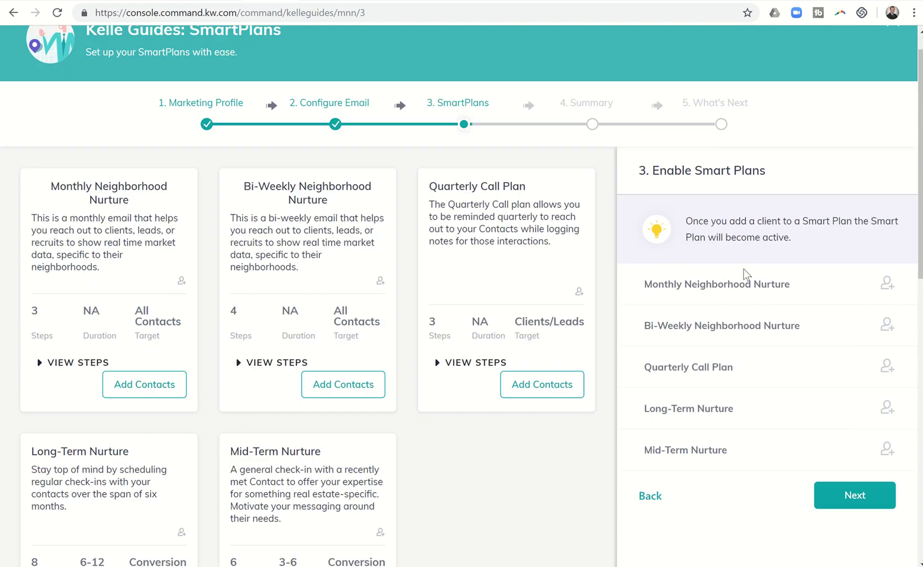
left_click(848, 525)
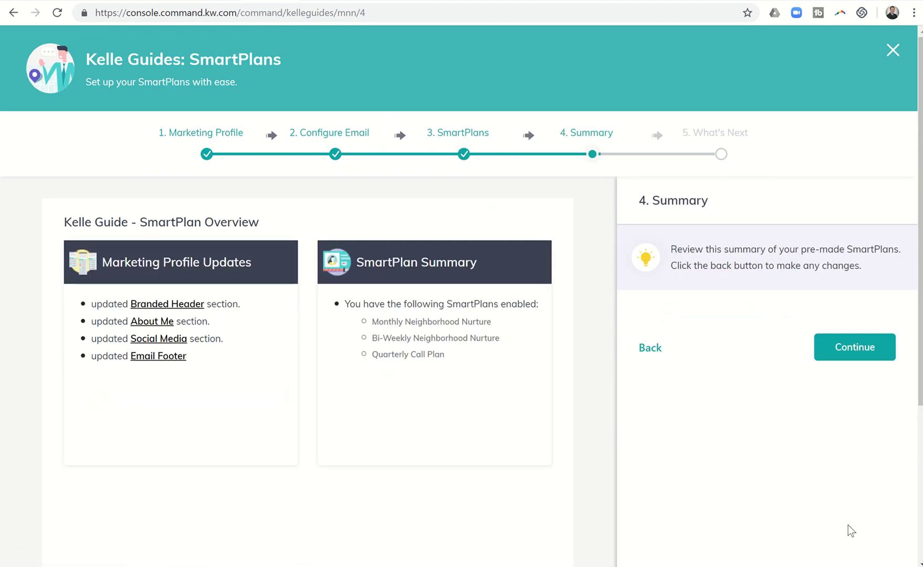
left_click(875, 347)
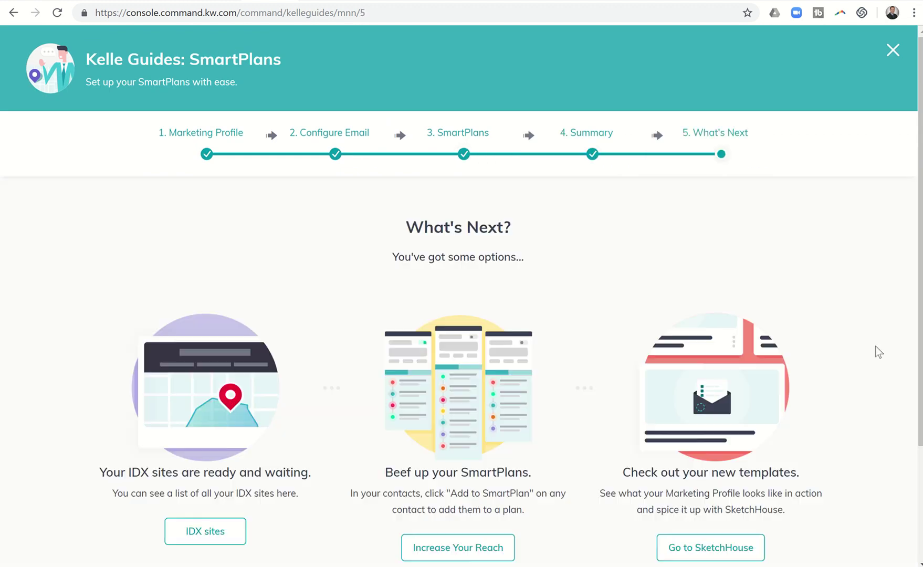
left_click(180, 539)
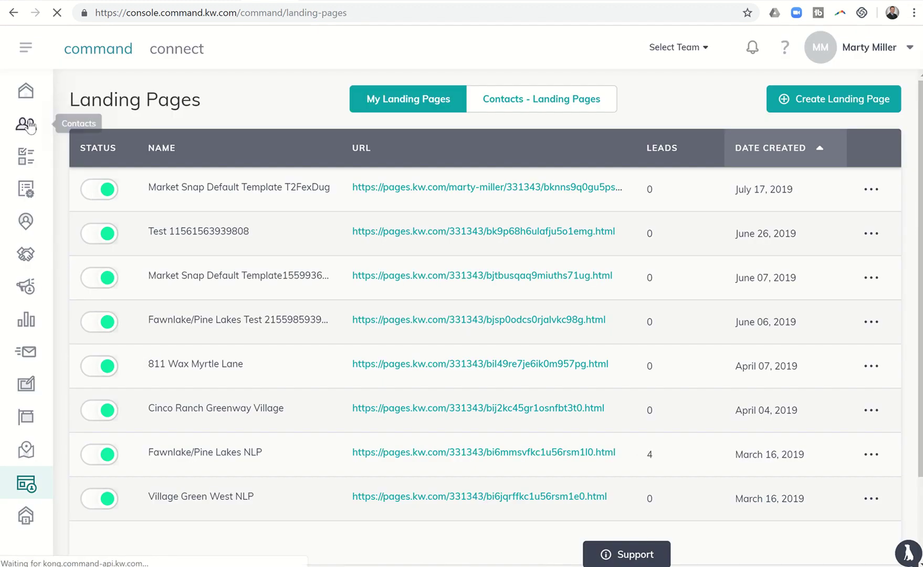
Open AA Seller's record from the Contacts list
left_click(27, 125)
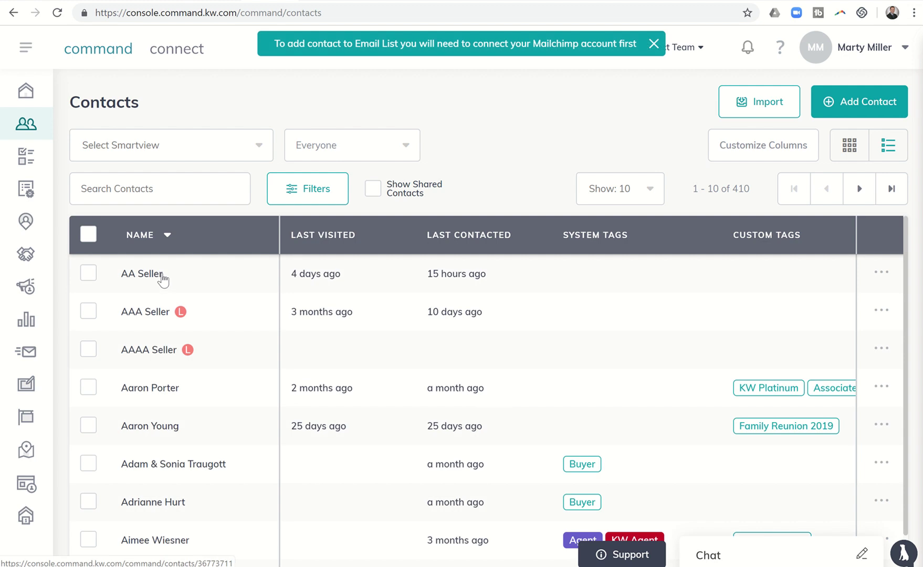
left_click(161, 275)
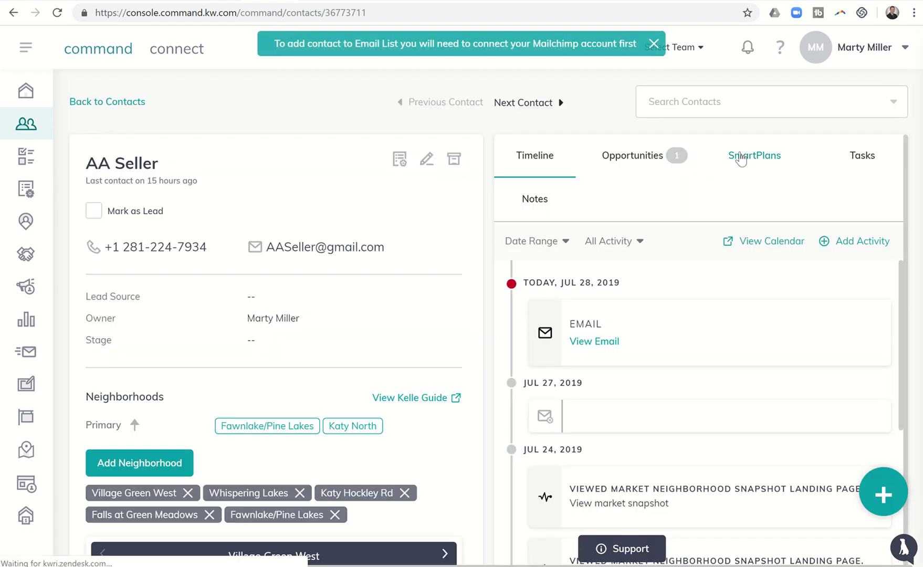
Show AA Seller's SmartPlans tab, listing Long-Term Nurture and Monthly Neighborhood Nurture as active
left_click(741, 159)
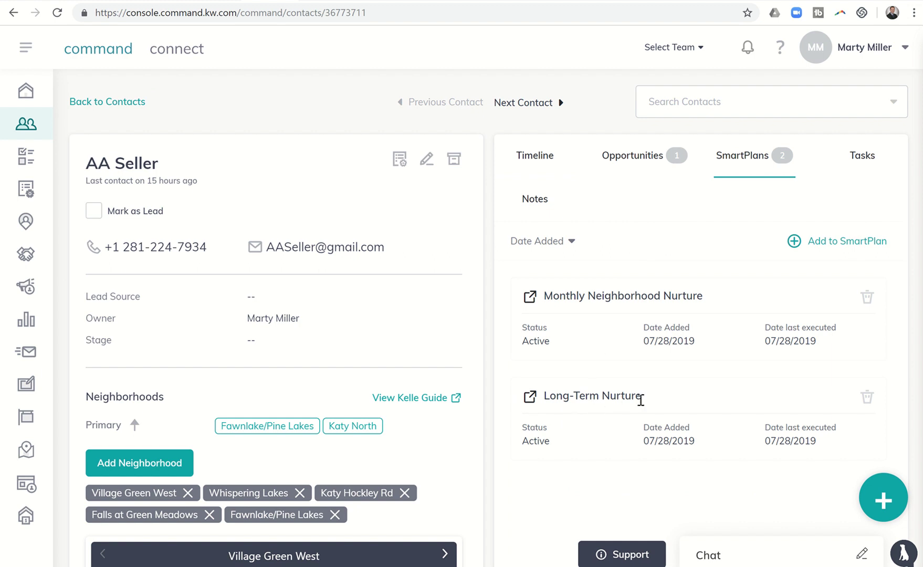
scroll(641, 400, "down", 2)
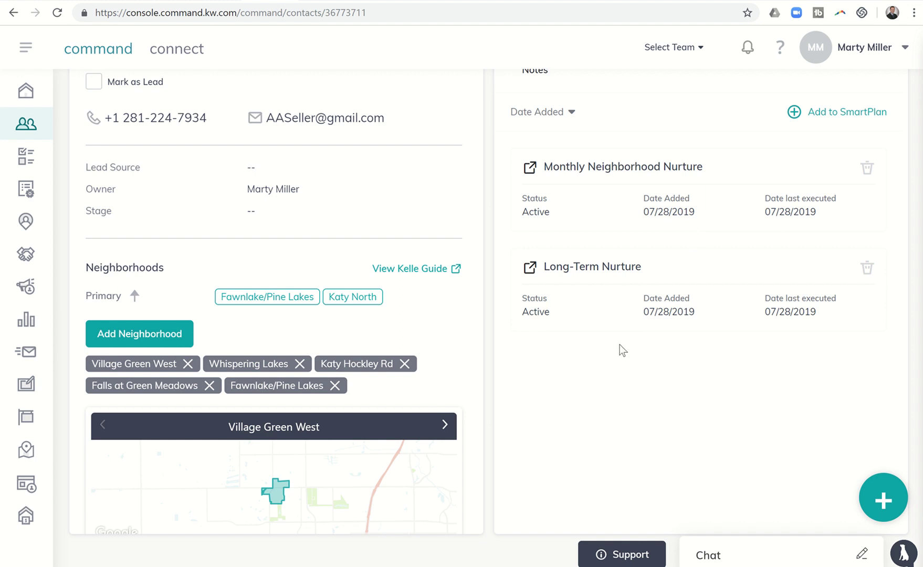
scroll(589, 341, "up", 2)
scroll(589, 341, "up", 1)
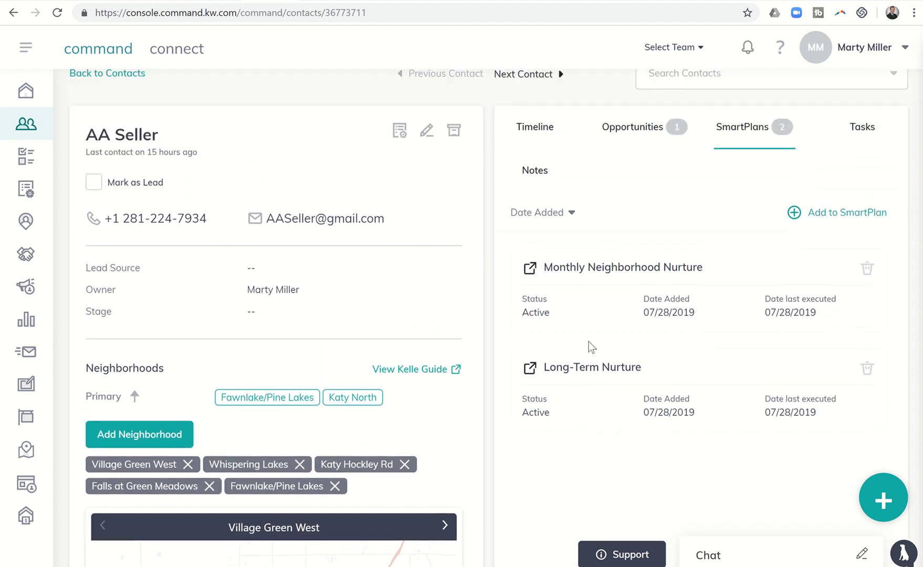